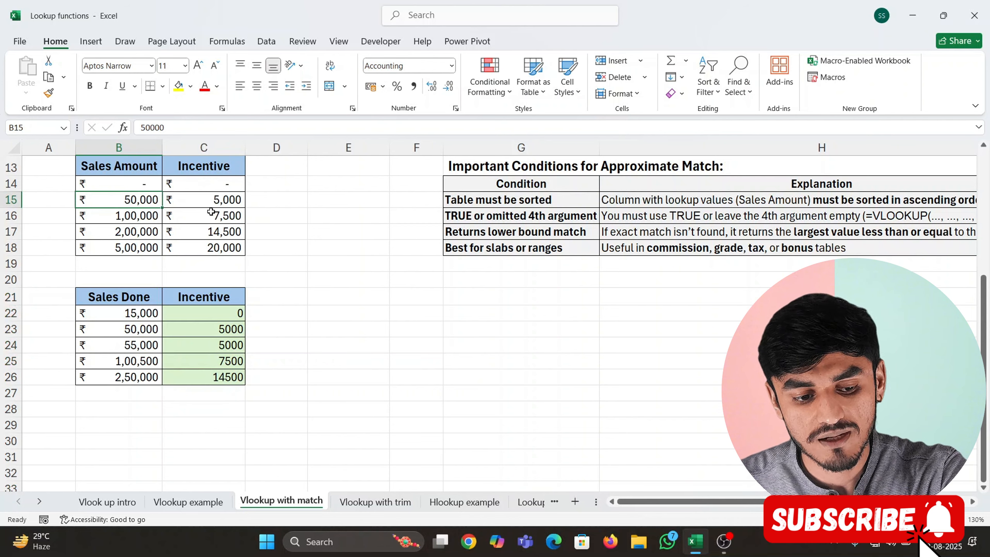
Examine the arguments of the approximate-match VLOOKUP formula in C23 of the Incentive column
{"action": "left_click", "coordinate": [218, 328]}
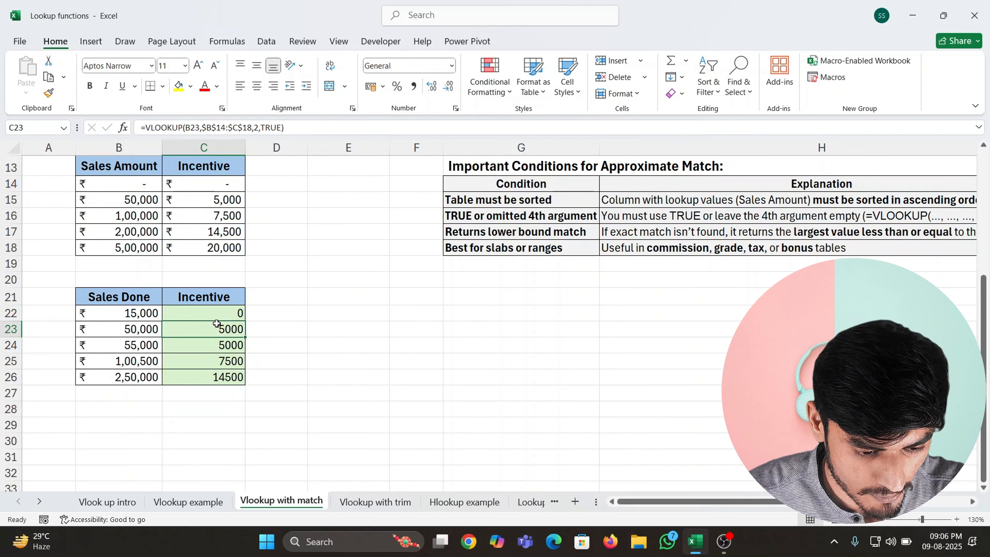
{"action": "scroll", "coordinate": [254, 343], "scroll_direction": "up", "scroll_amount": 1}
{"action": "left_click", "coordinate": [277, 358]}
{"action": "scroll", "coordinate": [278, 358], "scroll_direction": "up", "scroll_amount": 3}
{"action": "scroll", "coordinate": [278, 357], "scroll_direction": "down", "scroll_amount": 1}
{"action": "double_click", "coordinate": [318, 397]}
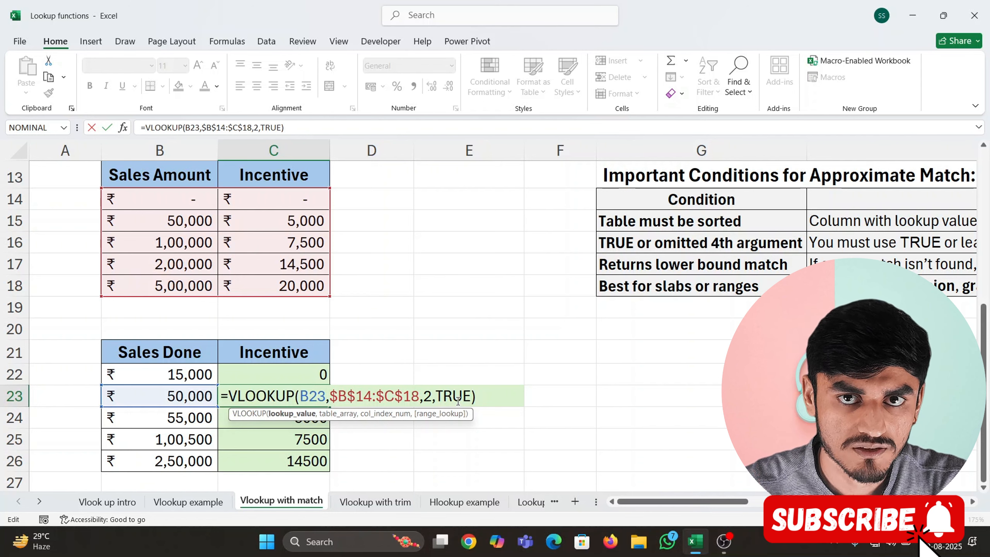
{"action": "key", "text": "Return"}
Inspect the lookup value and table range referenced by the incentive formula in C24
{"action": "key", "text": "F2"}
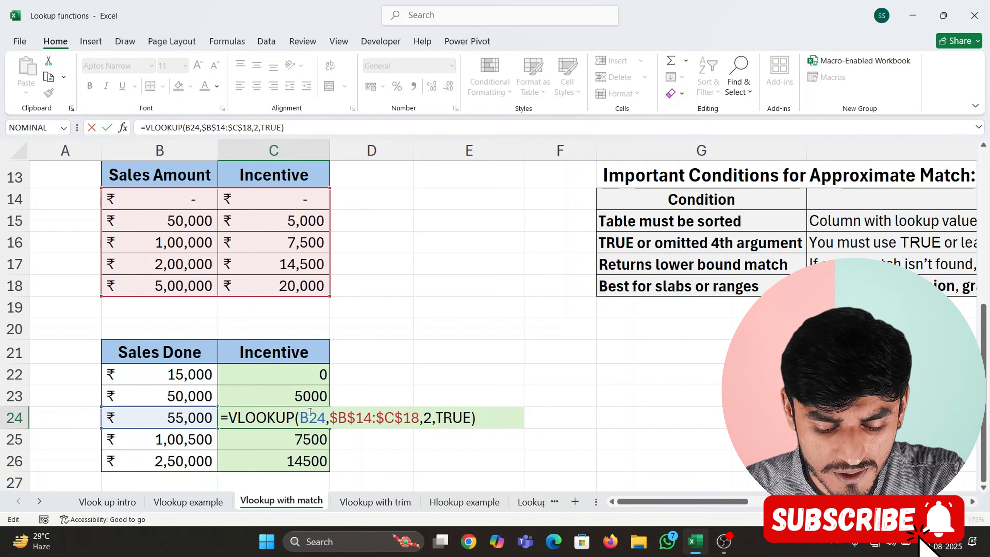
{"action": "key", "text": "ctrl+Return"}
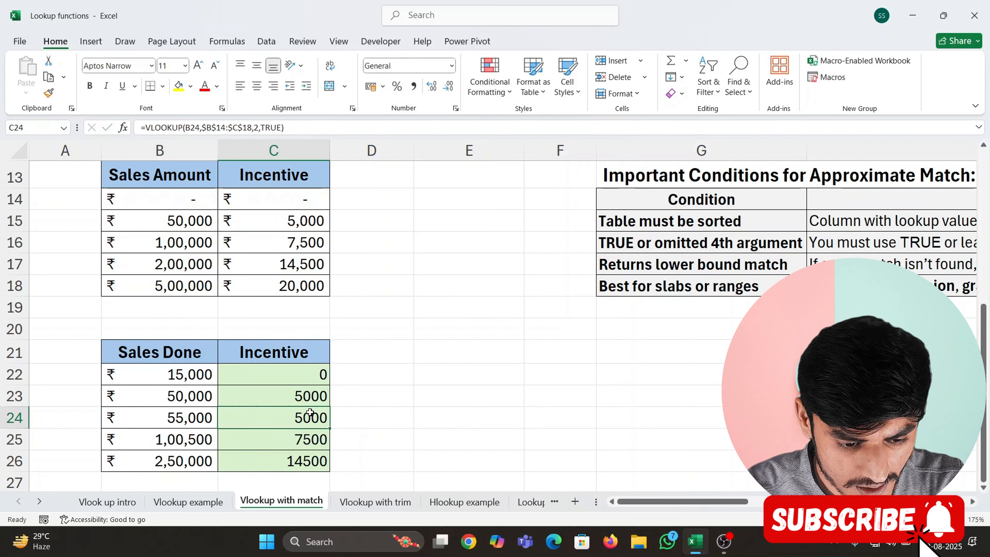
{"action": "key", "text": "F2"}
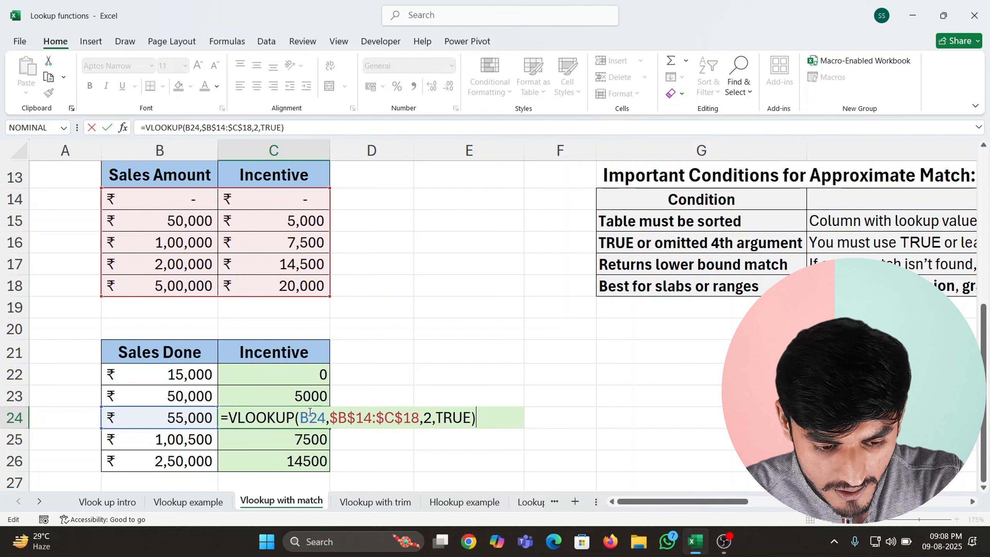
{"action": "key", "text": "Return"}
Check the sales value in B25 and review the VLOOKUP incentive formulas in C25 and C26
{"action": "key", "text": "Left"}
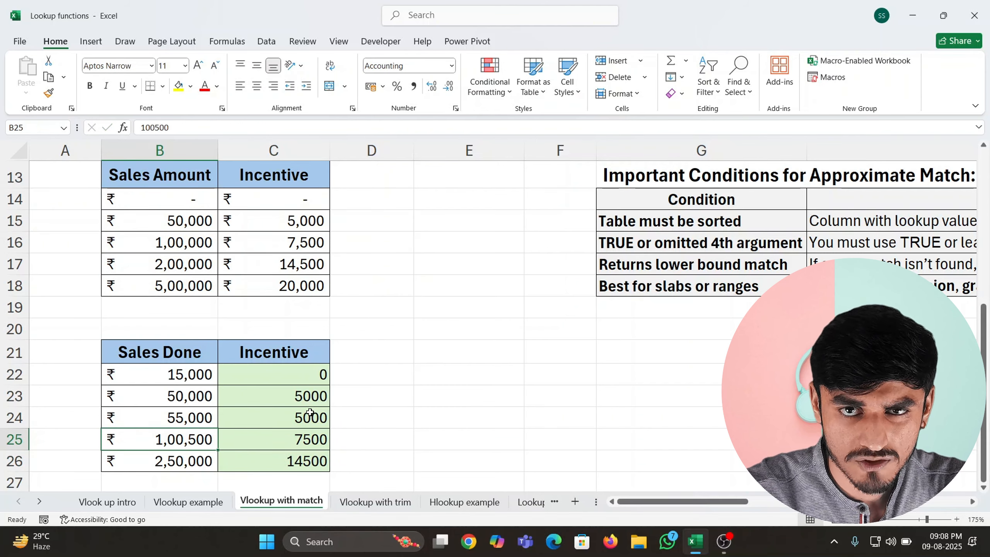
{"action": "key", "text": "Right"}
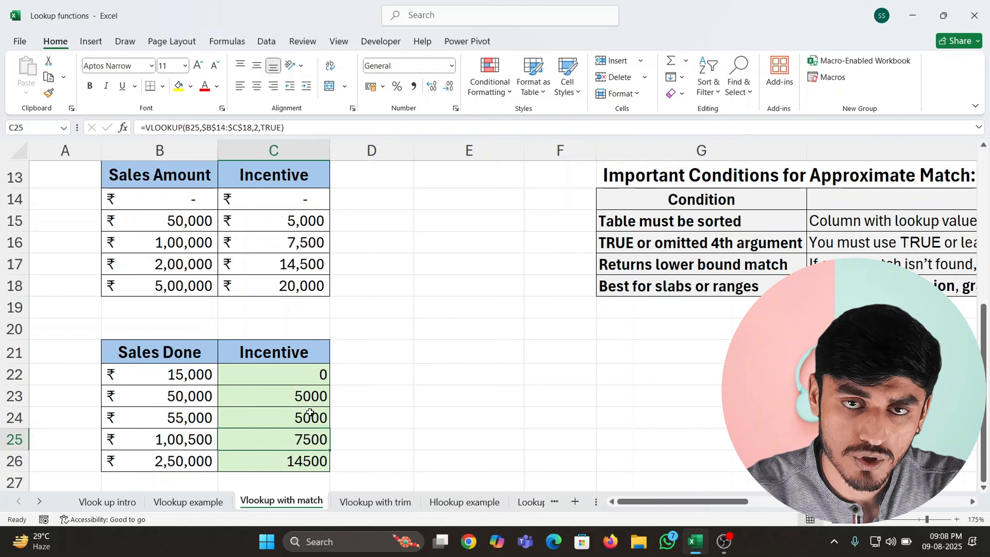
{"action": "key", "text": "Down"}
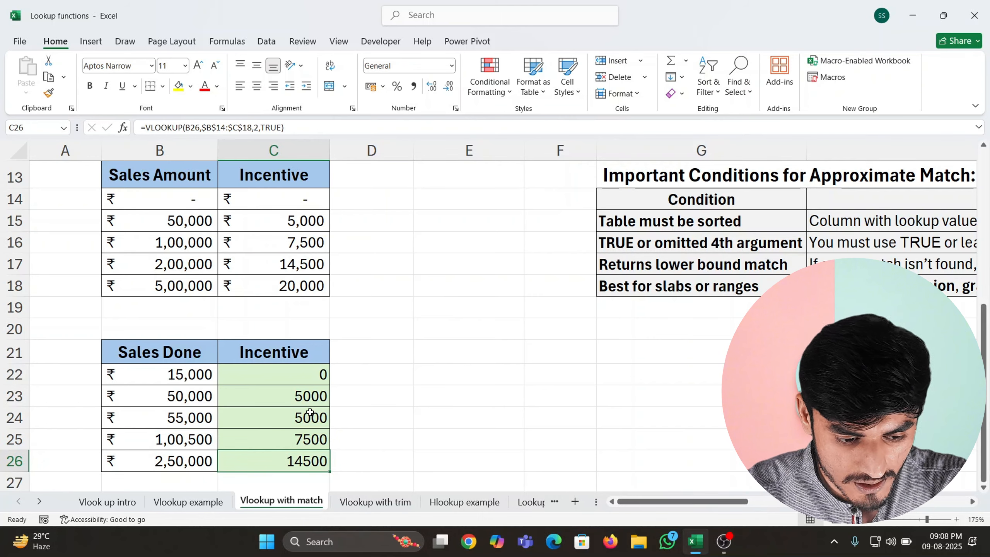
{"action": "key", "text": "F2"}
{"action": "key", "text": "Return"}
{"action": "key", "text": "Up"}
{"action": "key", "text": "Up"}
{"action": "key", "text": "Up"}
{"action": "key", "text": "Up"}
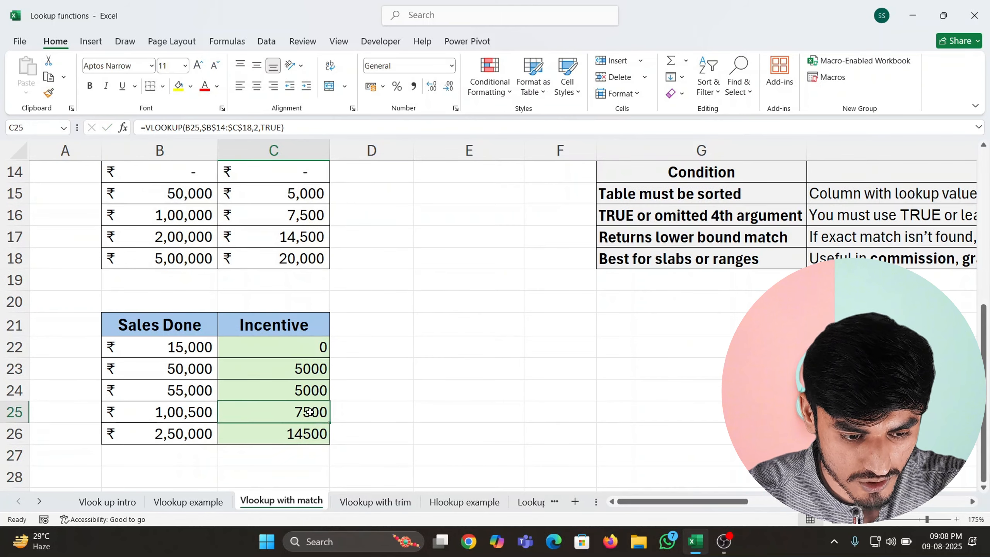
Read the Important Conditions for Approximate Match table and its explanations
{"action": "left_click", "coordinate": [469, 347]}
{"action": "left_click_drag", "start_coordinate": [639, 502], "coordinate": [798, 502]}
{"action": "scroll", "coordinate": [662, 405], "scroll_direction": "up", "scroll_amount": 3}
{"action": "scroll", "coordinate": [662, 404], "scroll_direction": "down", "scroll_amount": 2}
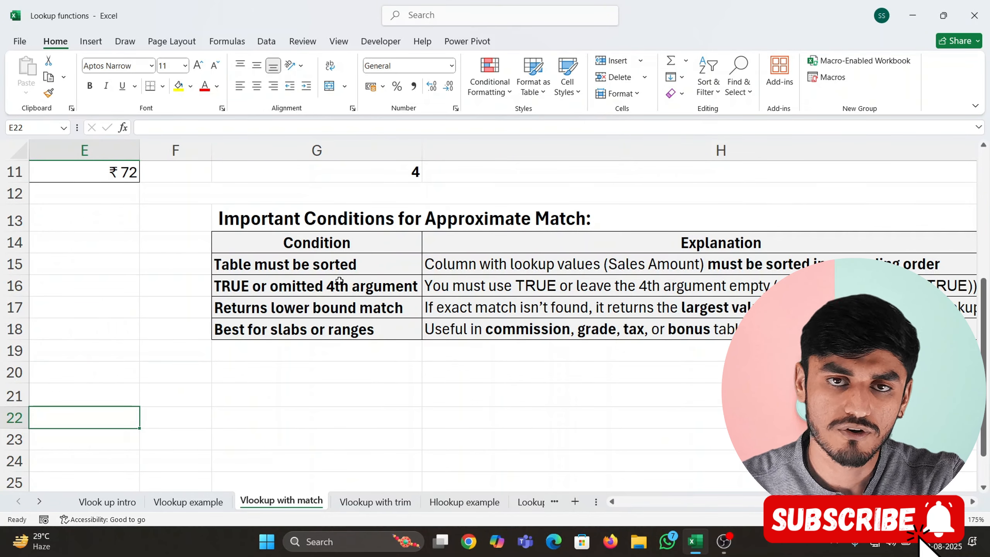
Review the Sales Amount slab table, selecting its incentive values in C14:C18
{"action": "scroll", "coordinate": [339, 281], "scroll_direction": "left", "scroll_amount": 4}
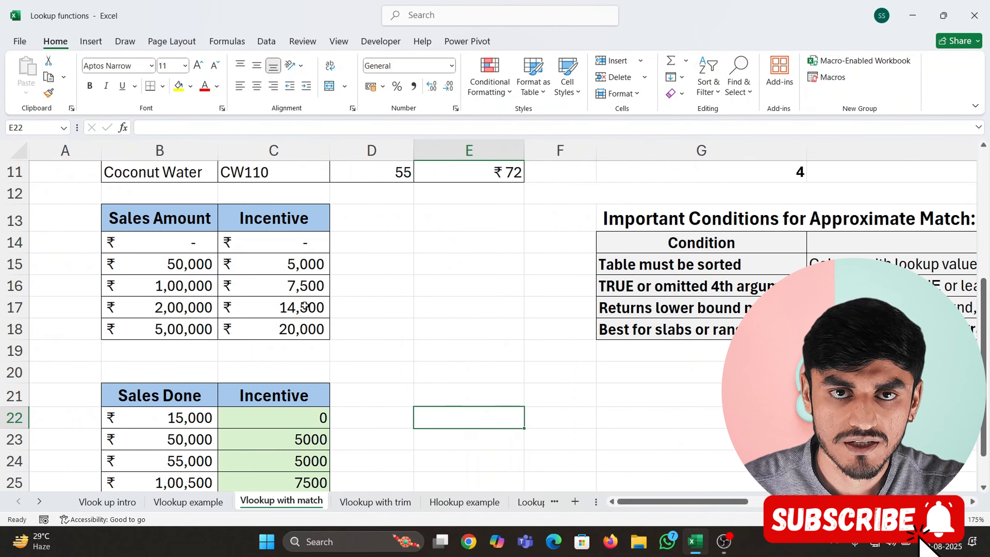
{"action": "left_click", "coordinate": [257, 263]}
{"action": "left_click_drag", "start_coordinate": [290, 246], "coordinate": [288, 328]}
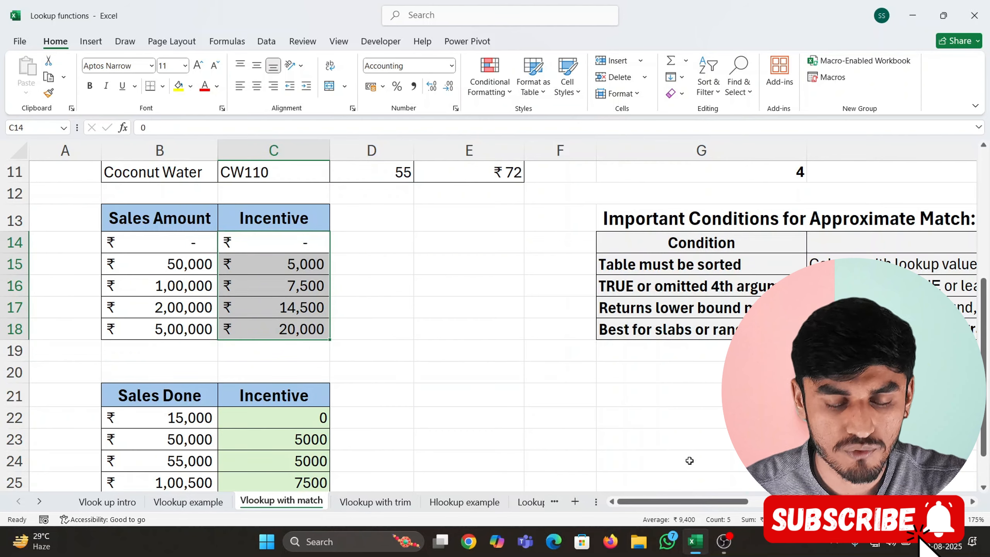
Compare the "Returns lower bound match" condition in G17 with the sale in B24 and its incentive formula in C24
{"action": "left_click_drag", "start_coordinate": [682, 502], "coordinate": [827, 501]}
{"action": "left_click", "coordinate": [375, 309]}
{"action": "left_click_drag", "start_coordinate": [827, 501], "coordinate": [682, 502]}
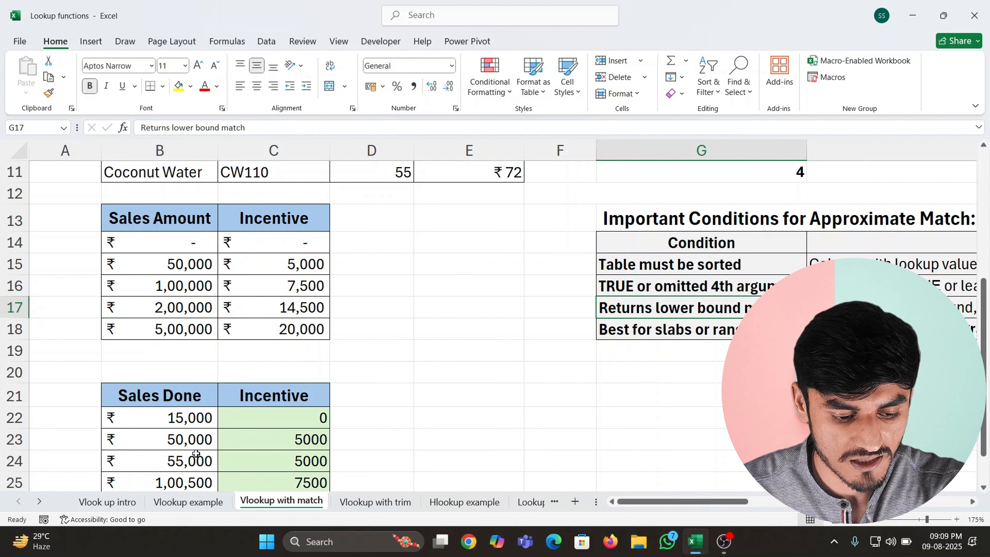
{"action": "left_click", "coordinate": [197, 459]}
{"action": "left_click", "coordinate": [323, 460]}
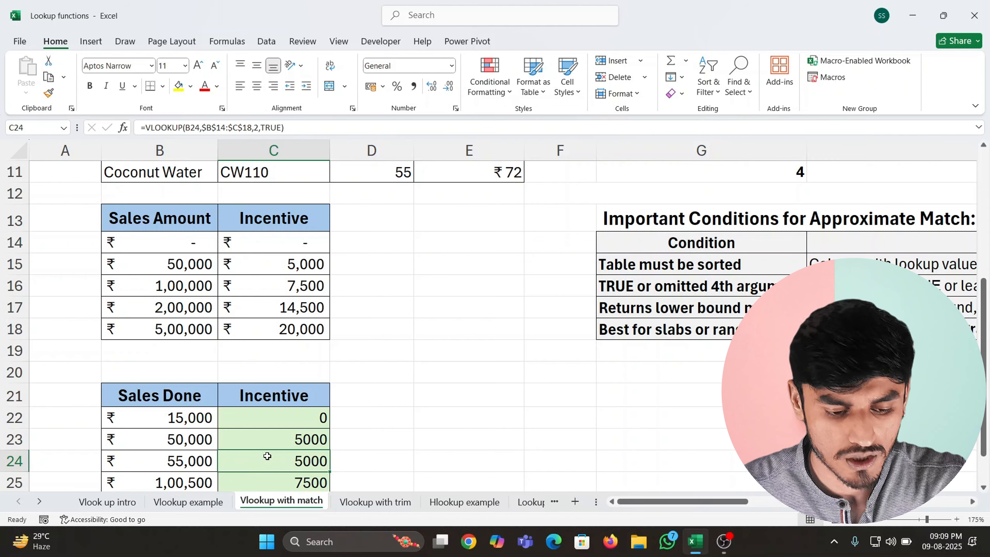
{"action": "scroll", "coordinate": [323, 360], "scroll_direction": "right", "scroll_amount": 3}
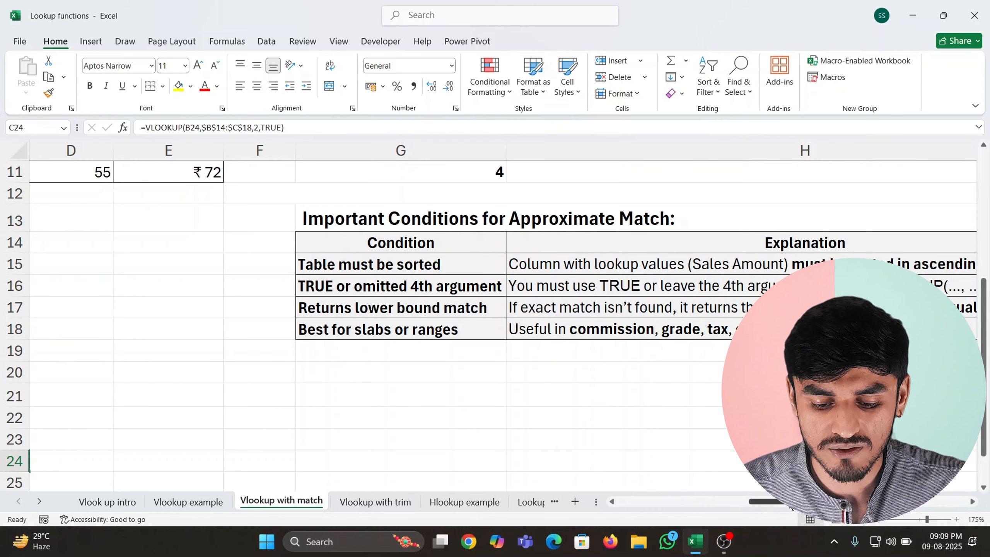
{"action": "left_click_drag", "start_coordinate": [792, 505], "coordinate": [684, 506]}
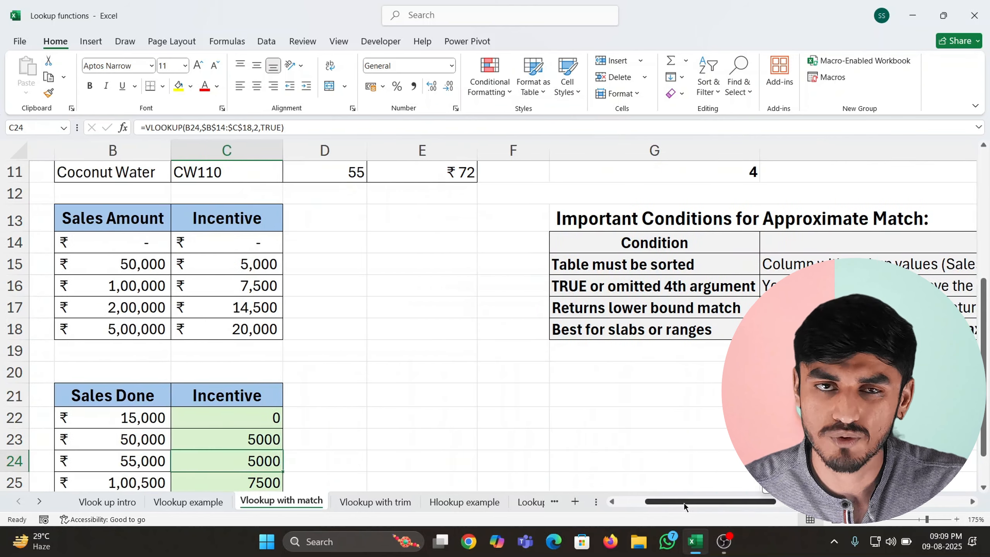